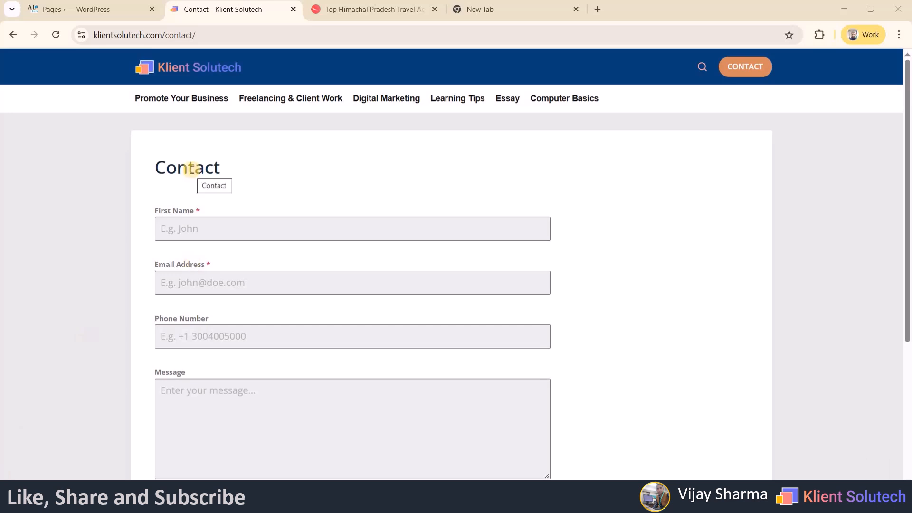
Review the Klient Solutech contact page and the Himachal Pradesh travel agents listing on Holidify as examples of enquiry forms.
click(745, 66)
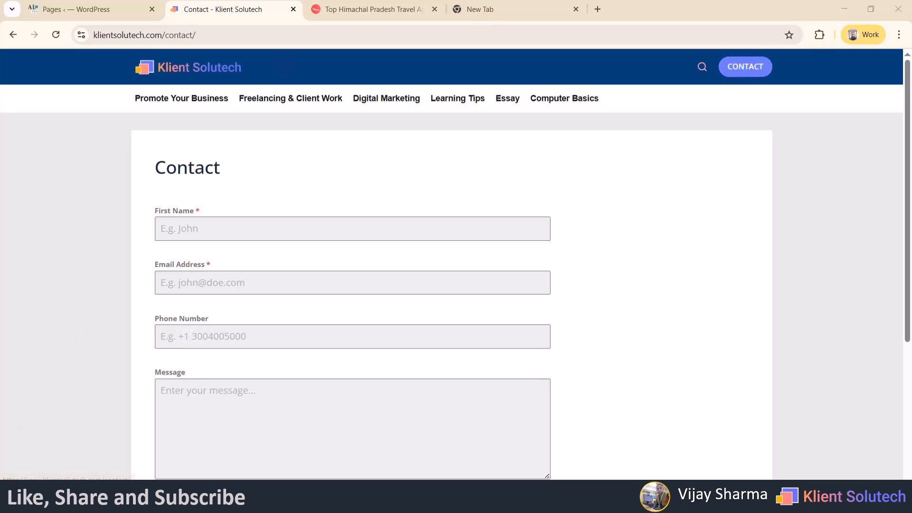
click(391, 7)
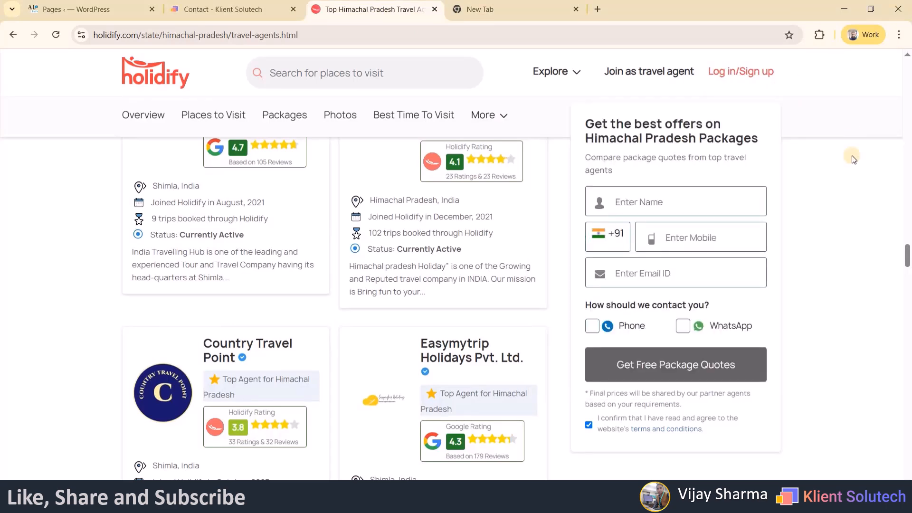
scroll(852, 158, down, 6)
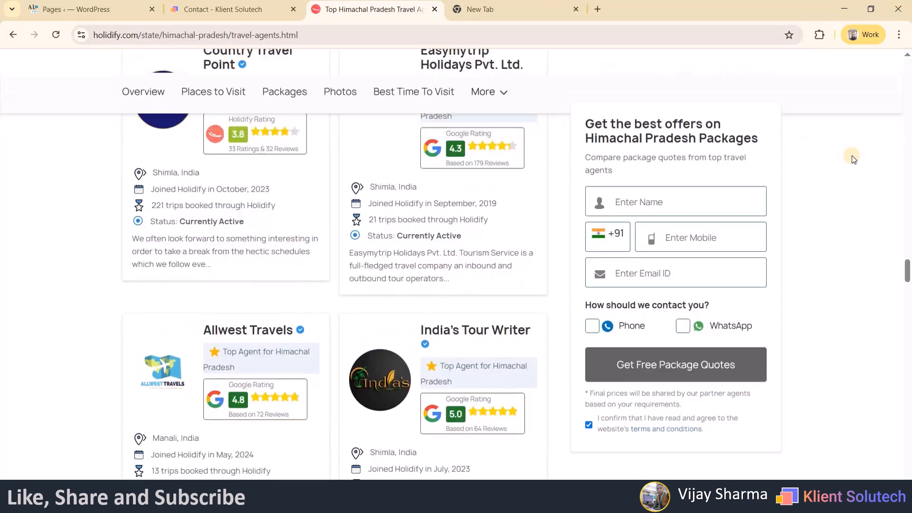
scroll(852, 159, up, 18)
scroll(478, 112, up, 10)
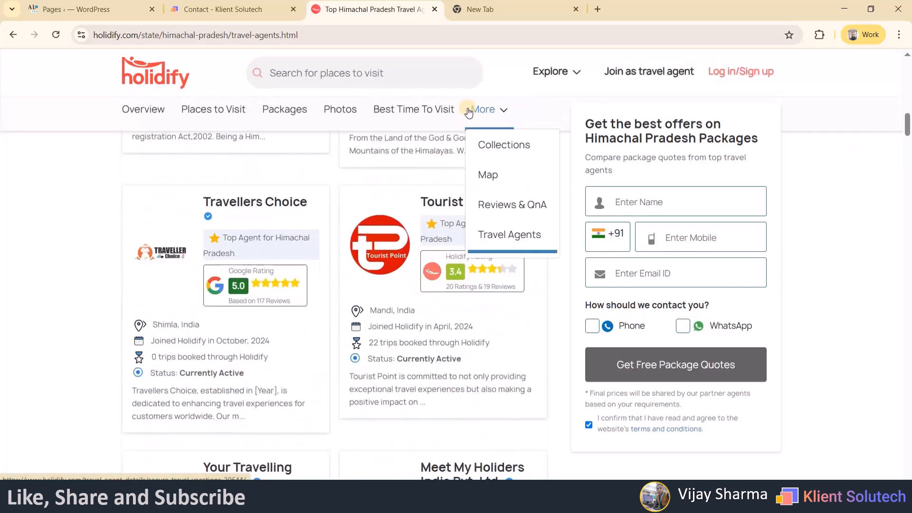
Open the Klient Solutech article on the difference between digital and traditional marketing and look through it down to the author section.
click(235, 6)
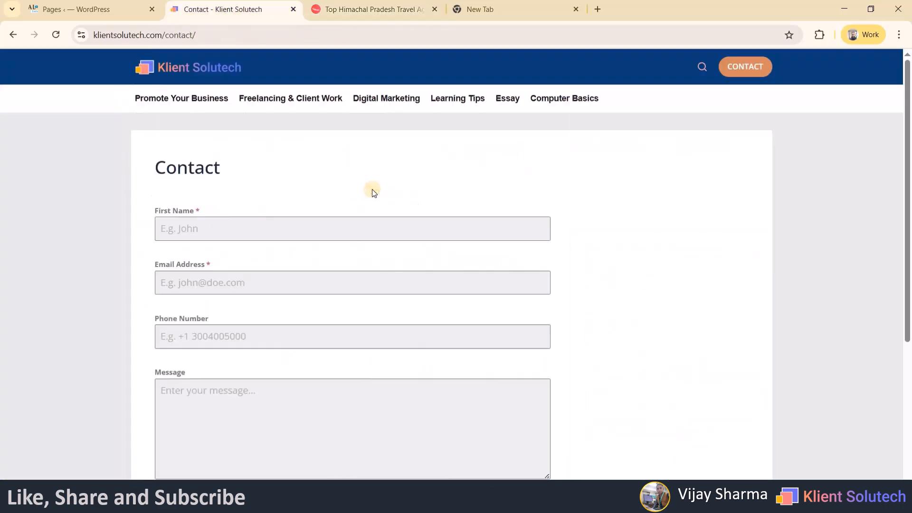
click(220, 79)
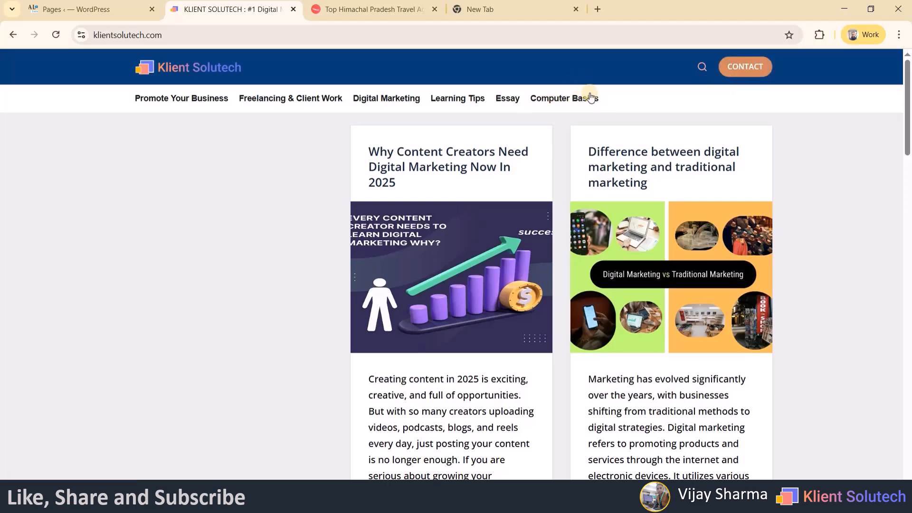
click(606, 164)
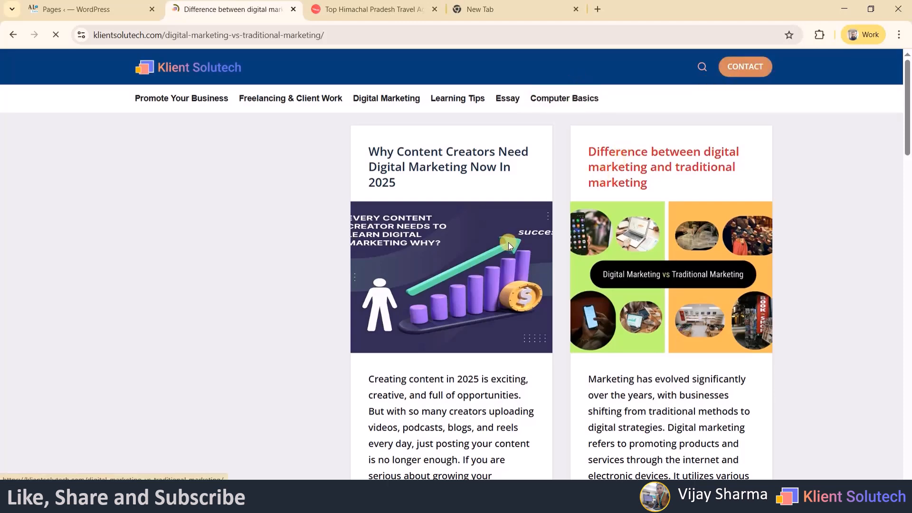
scroll(404, 290, down, 15)
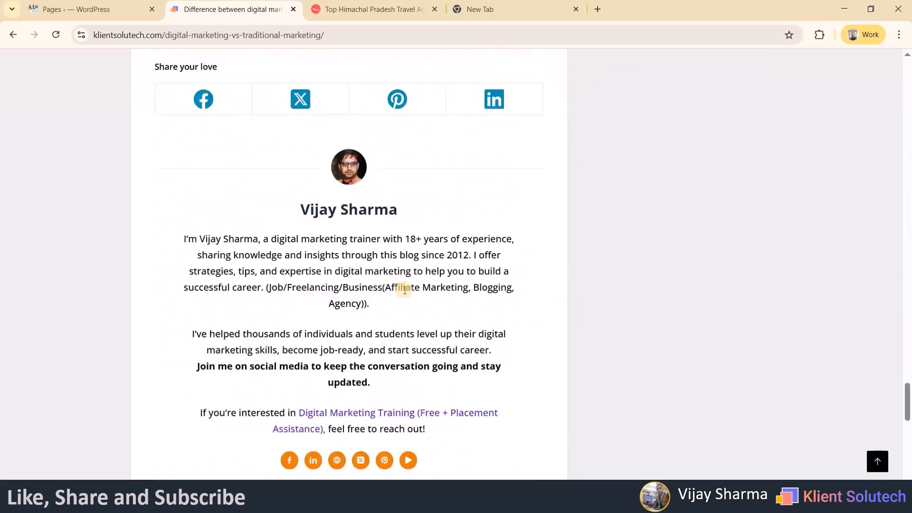
scroll(404, 290, down, 14)
scroll(404, 289, up, 13)
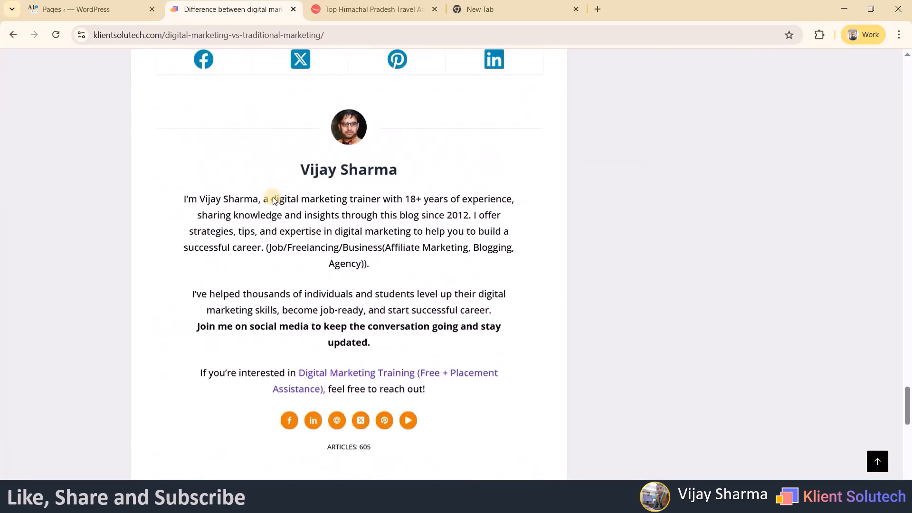
scroll(273, 197, up, 7)
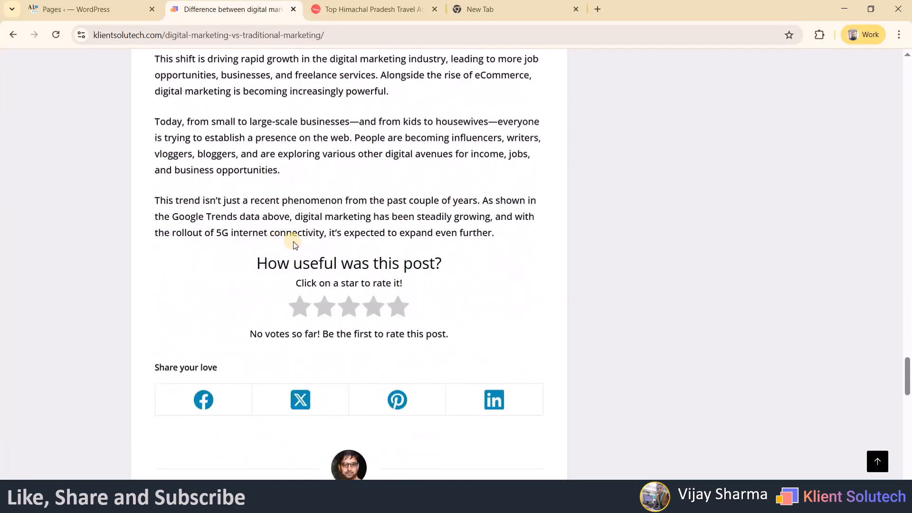
scroll(294, 241, up, 20)
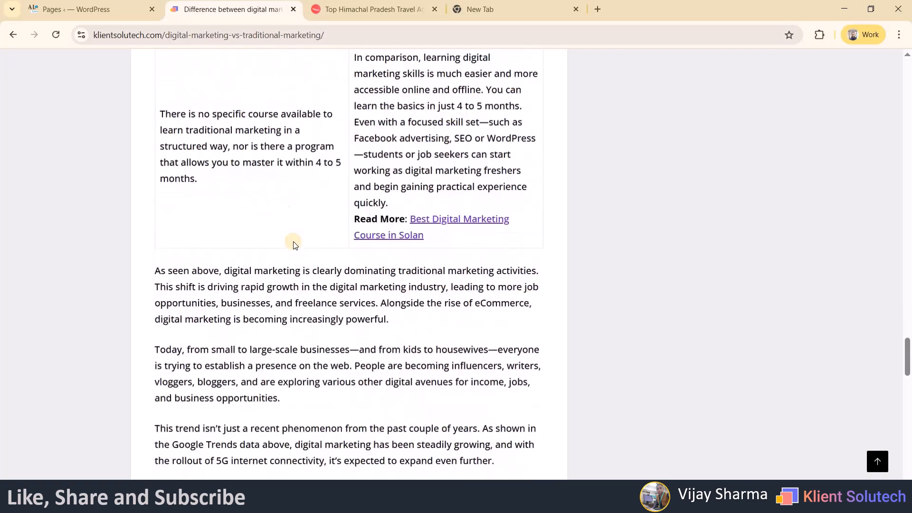
scroll(536, 268, up, 15)
scroll(570, 237, down, 1)
scroll(603, 203, up, 1)
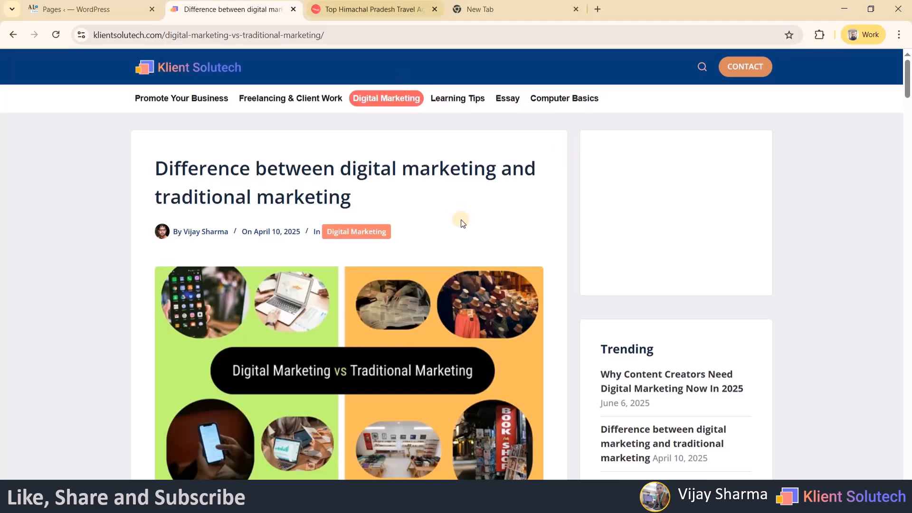
Open the Klient Solutech contact page and examine the fields of its contact form.
click(749, 71)
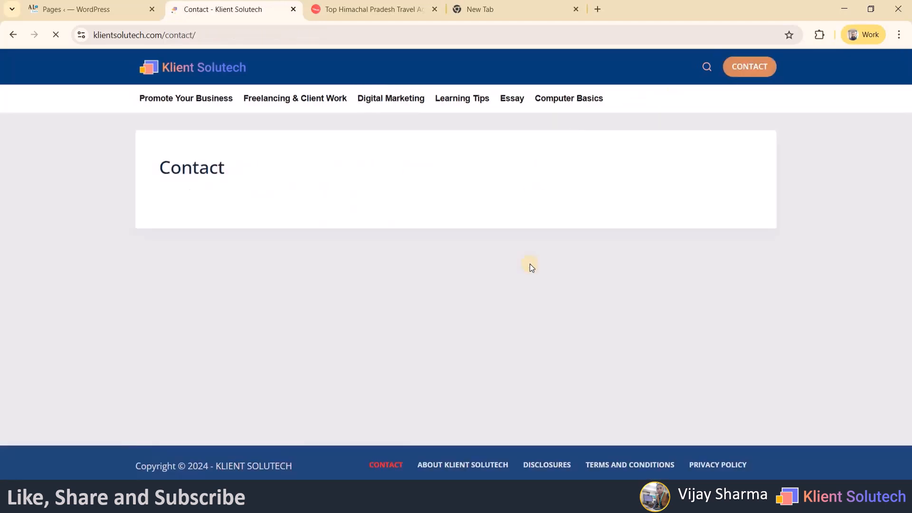
click(393, 228)
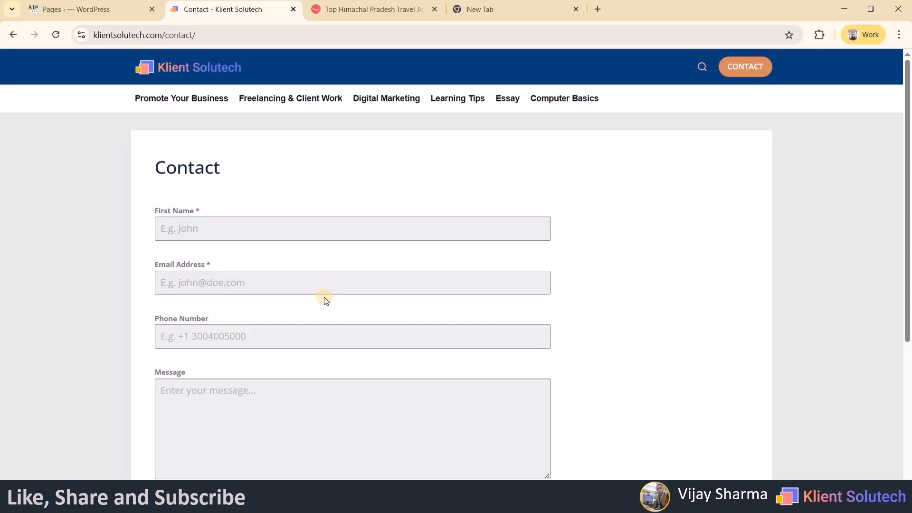
scroll(324, 297, down, 5)
scroll(324, 297, up, 5)
Examine the package quote form on Holidify's Himachal Pradesh travel agents page.
click(355, 7)
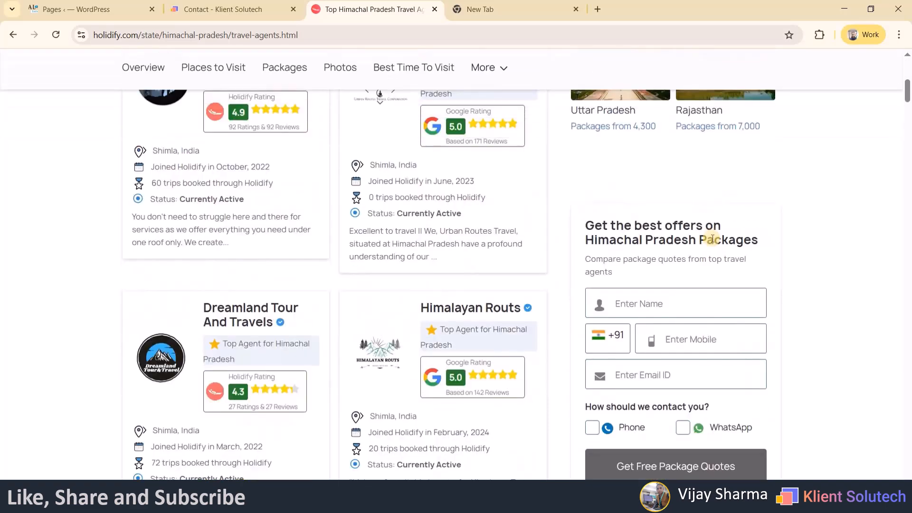
scroll(712, 239, down, 5)
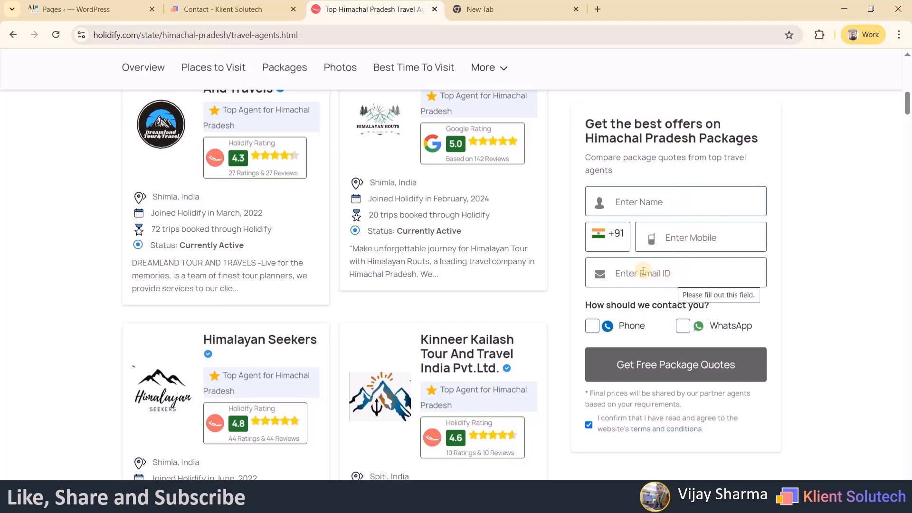
scroll(589, 249, up, 10)
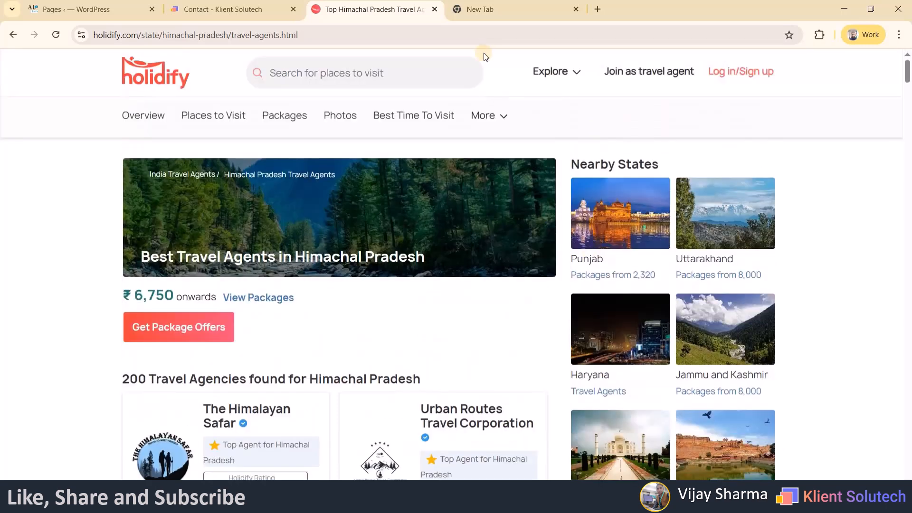
Close the Holidify, Klient Solutech and empty browser tabs, keeping only the WordPress Pages list open.
click(434, 9)
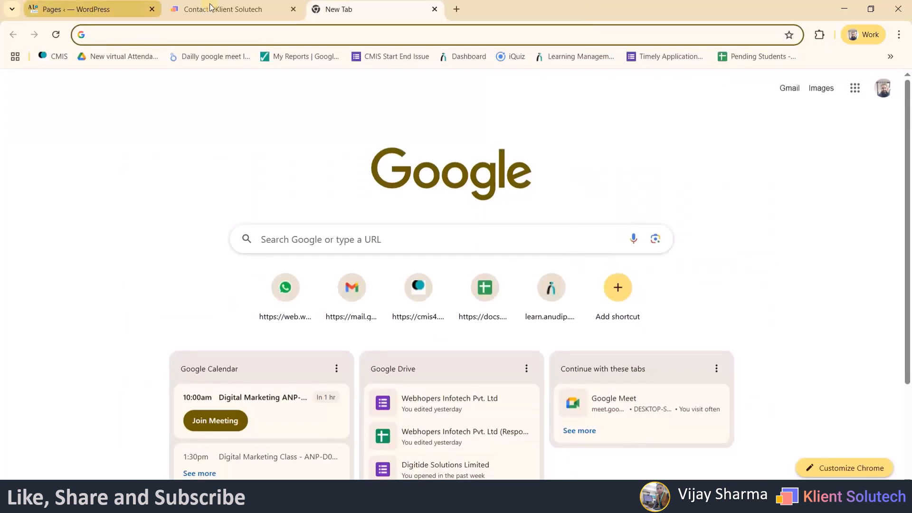
click(94, 8)
mouse_move(298, 10)
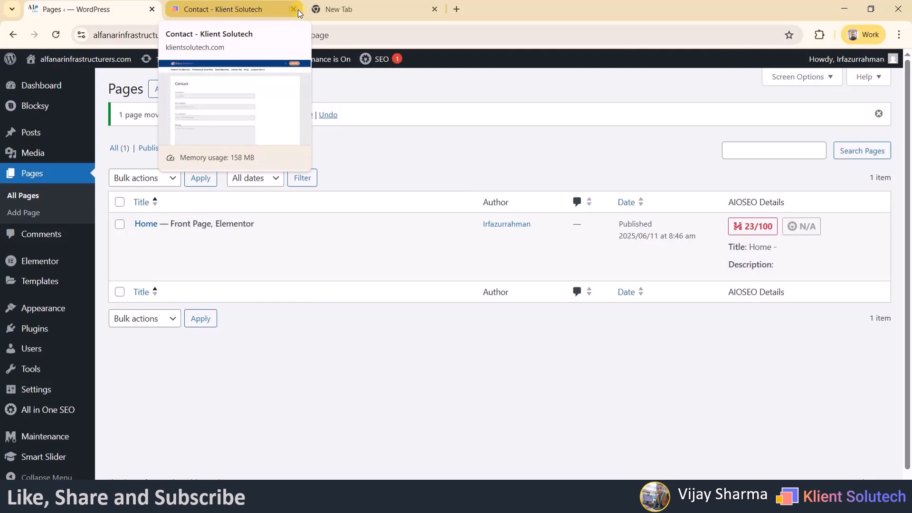
click(294, 9)
click(297, 9)
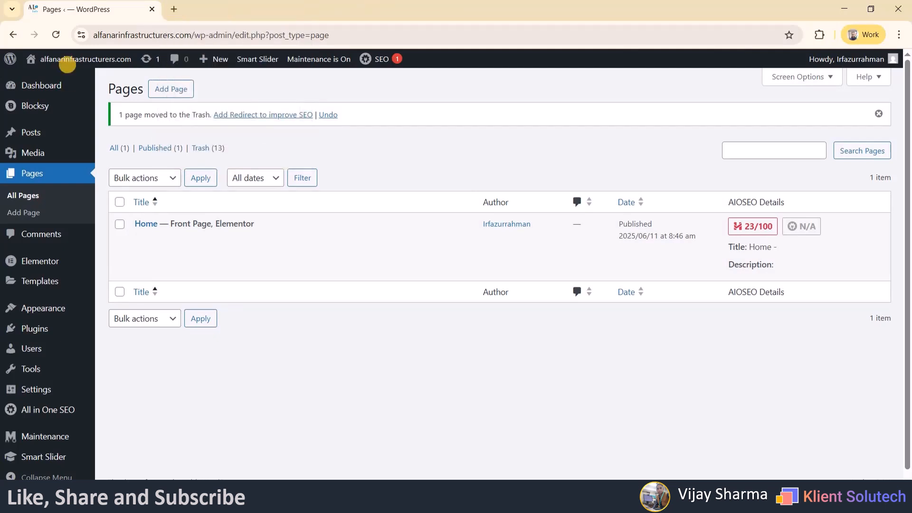
Visit the alfanarinfrastructurers.com site in a new tab, follow its Enquiry link, and return to the WordPress admin.
right_click(60, 81)
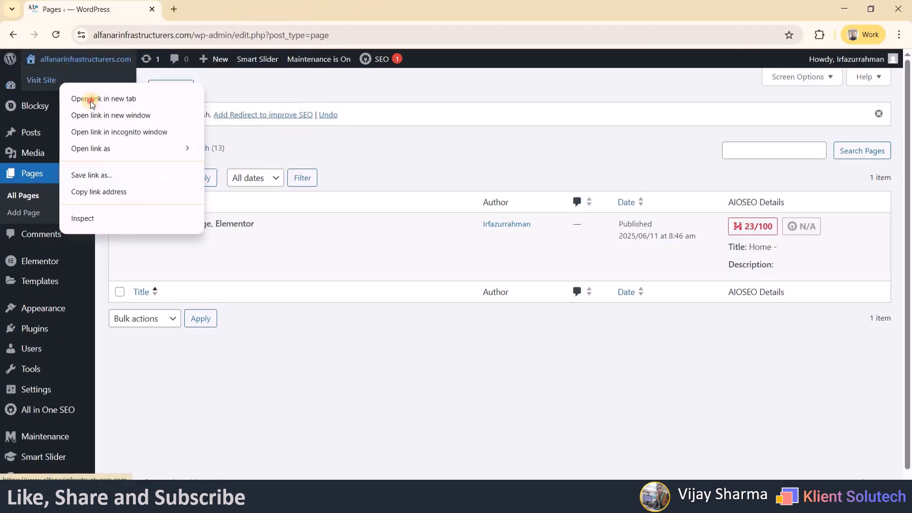
click(92, 99)
click(228, 9)
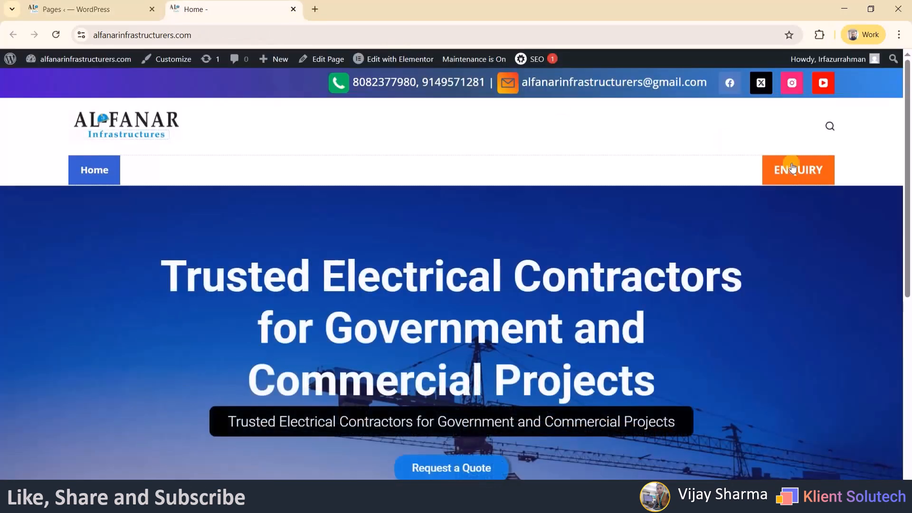
key(ctrl+Page_Up)
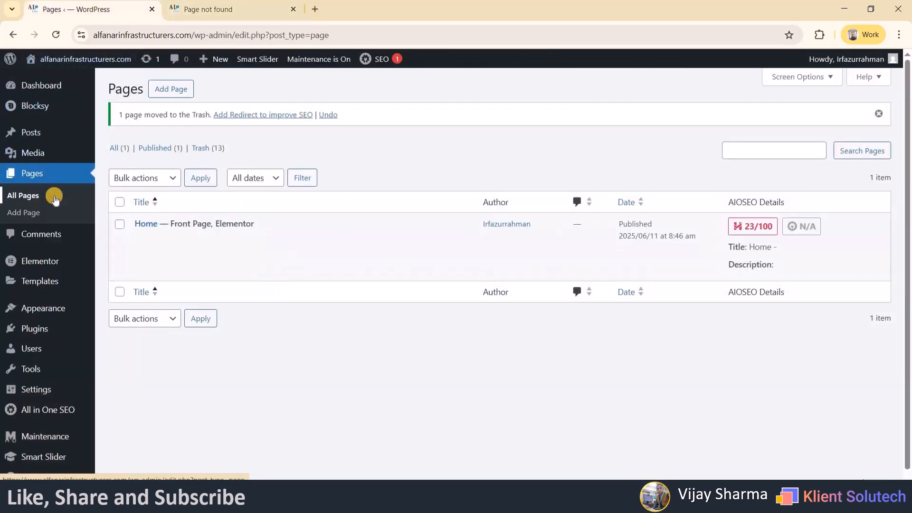
Check the installed plugins and search the WordPress plugin directory for "contact".
click(56, 328)
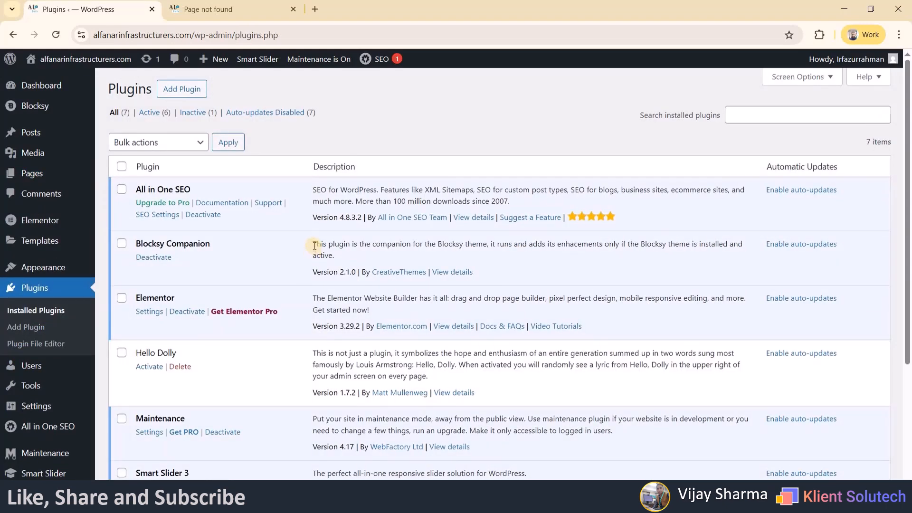
scroll(314, 245, down, 4)
scroll(314, 246, up, 4)
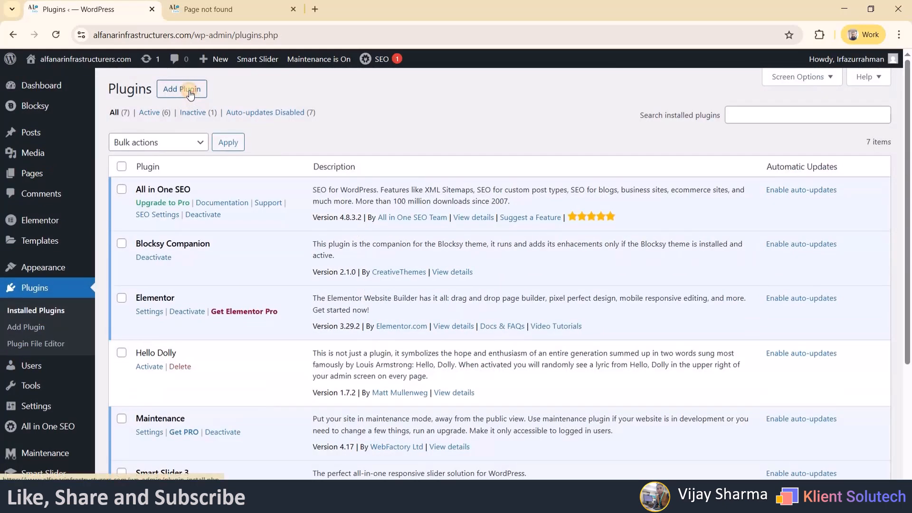
click(190, 94)
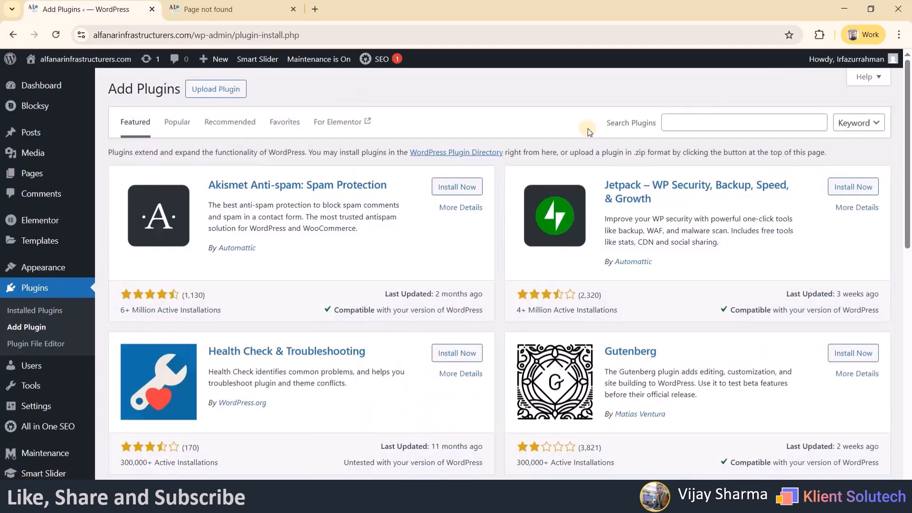
click(718, 129)
text(contact)
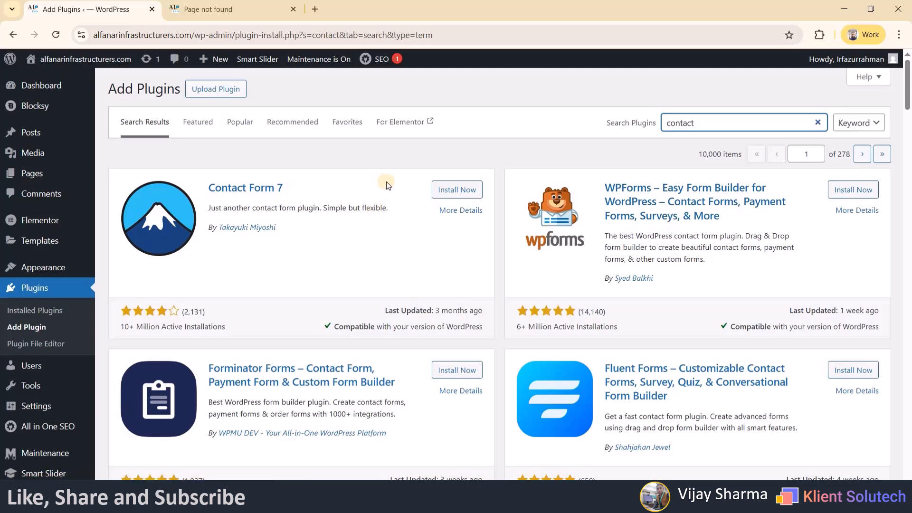
Install the Contact Form 7 and WPForms plugins and activate Contact Form 7.
click(457, 190)
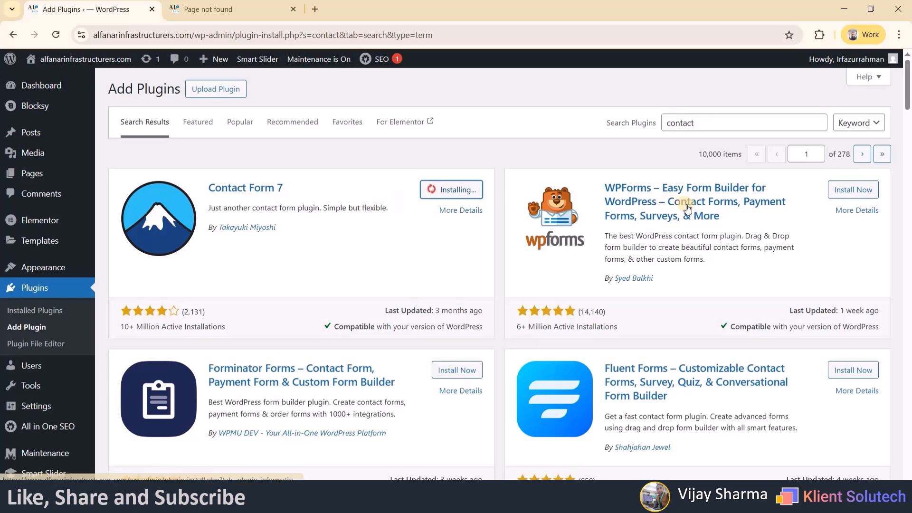
click(851, 190)
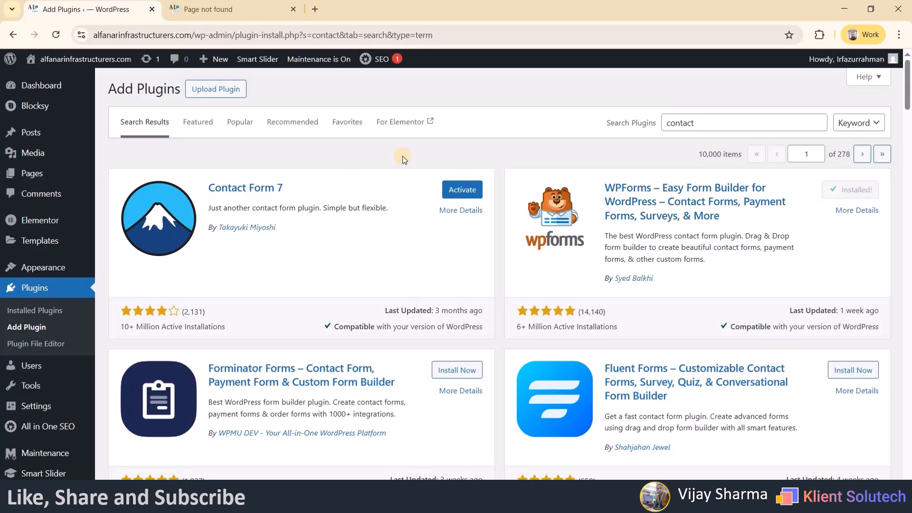
click(462, 191)
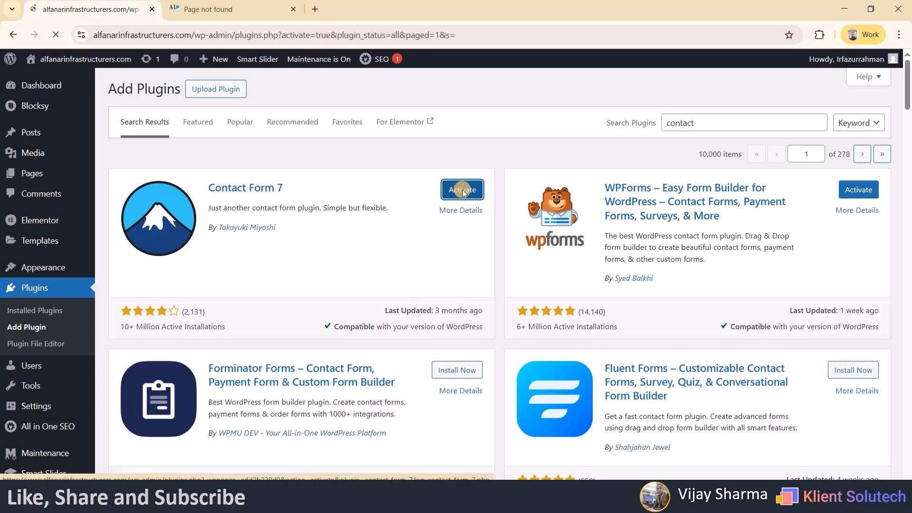
Open the Contact Form 7 list of contact forms and select the shortcode of Contact form 1.
scroll(106, 267, down, 8)
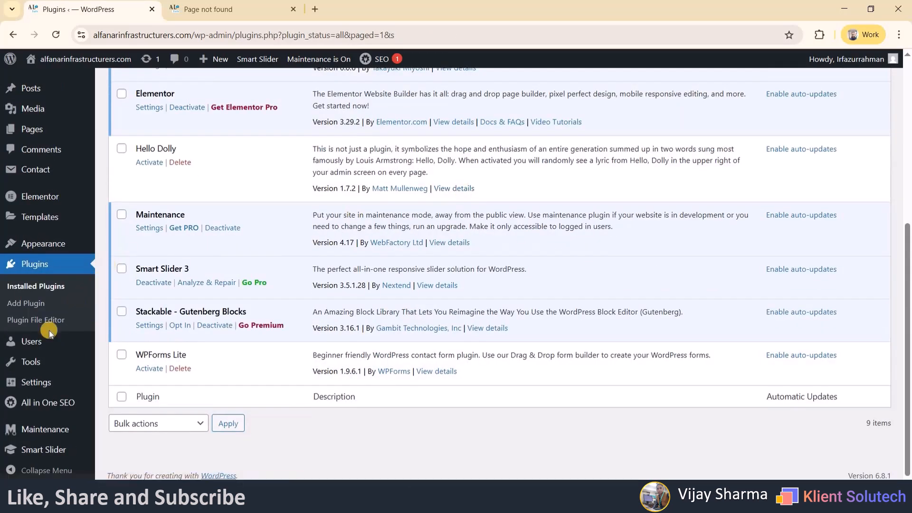
scroll(50, 329, up, 2)
scroll(50, 331, down, 2)
scroll(49, 330, up, 2)
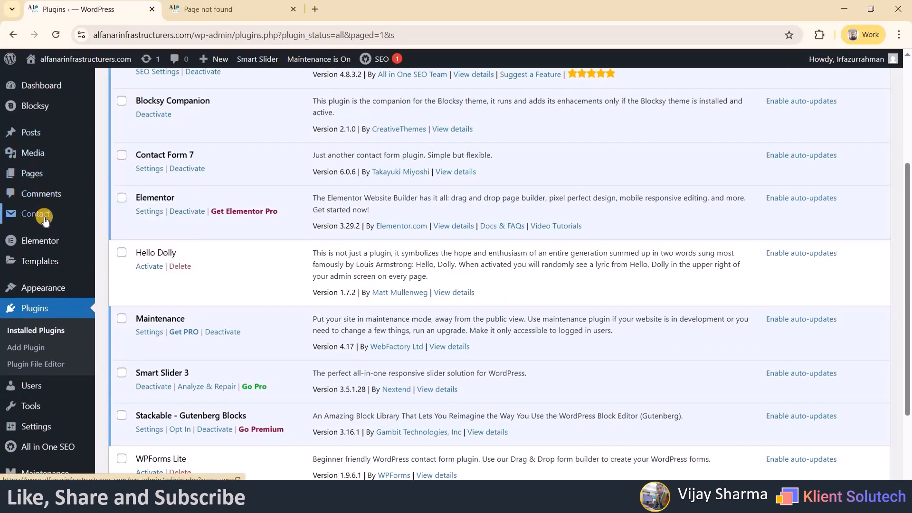
mouse_move(45, 220)
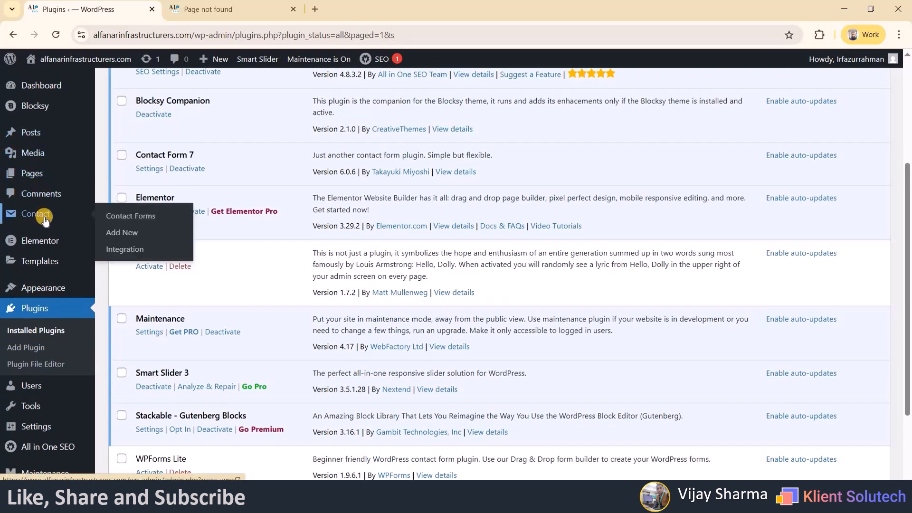
click(110, 216)
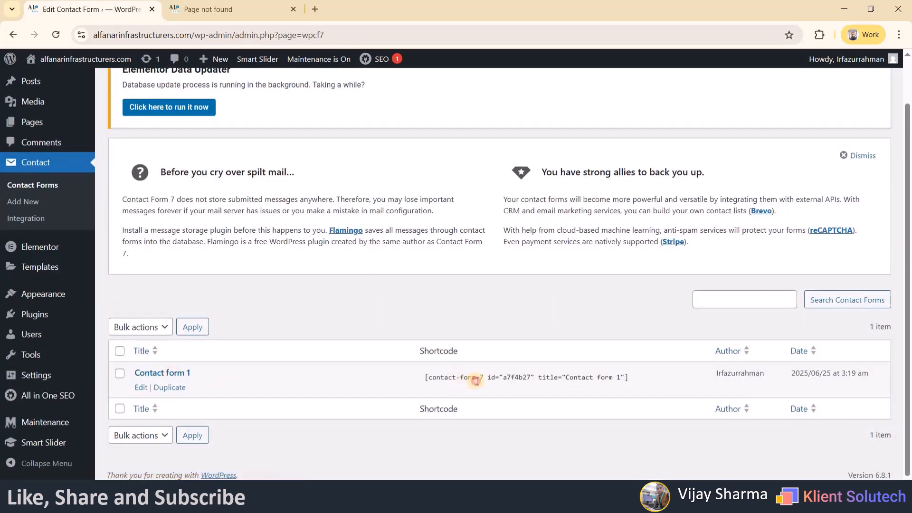
click(459, 373)
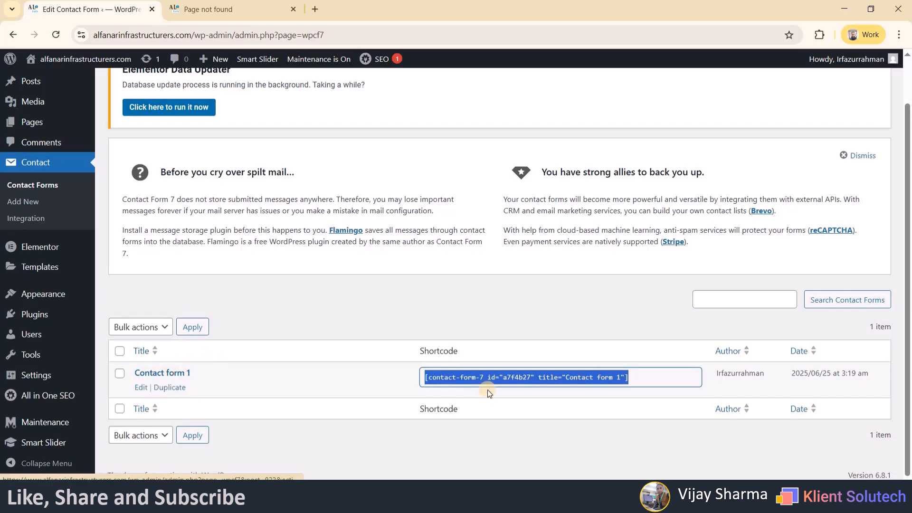
Copy the Contact form 1 shortcode and check the site's home page before returning to the WordPress admin.
right_click(528, 380)
click(563, 258)
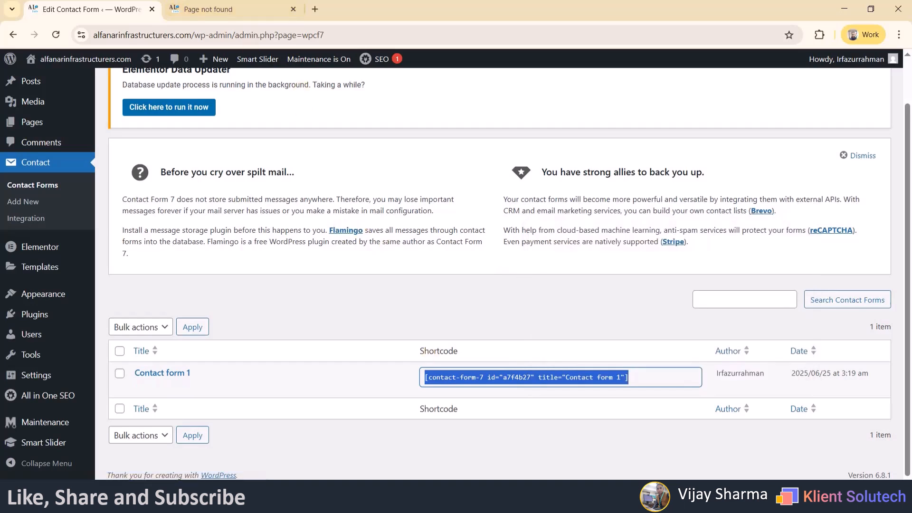
click(213, 8)
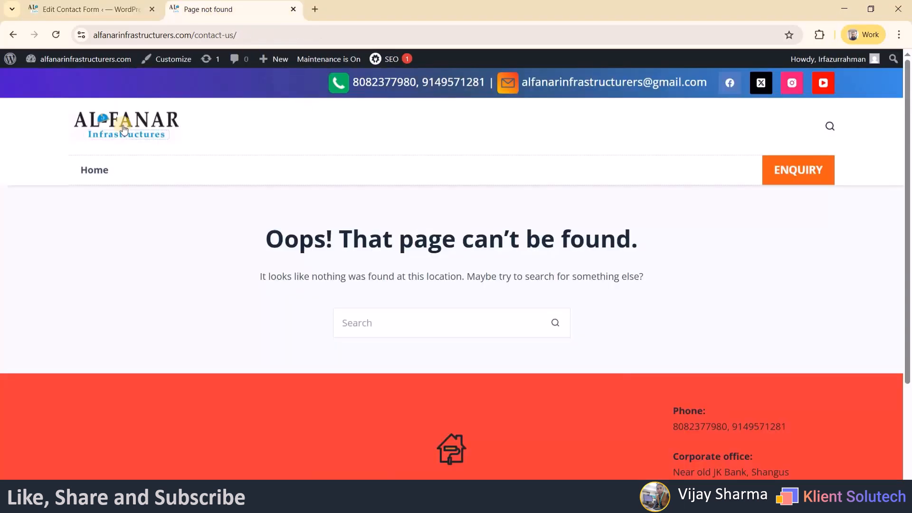
click(124, 129)
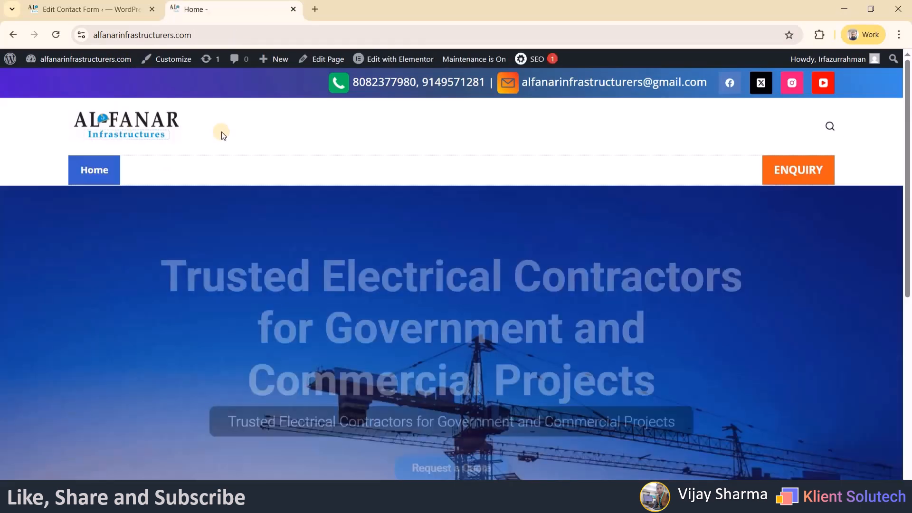
click(122, 11)
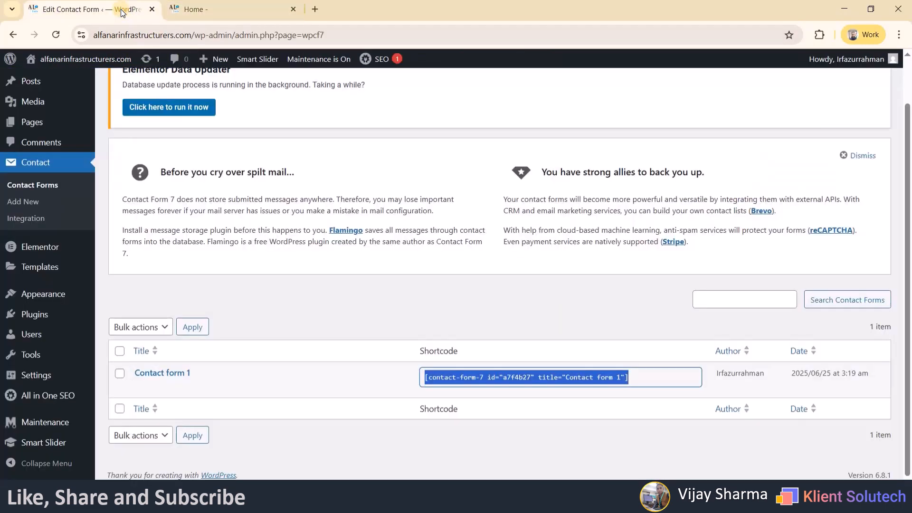
Create a new WordPress page titled "Contact Us" and publish it.
click(53, 127)
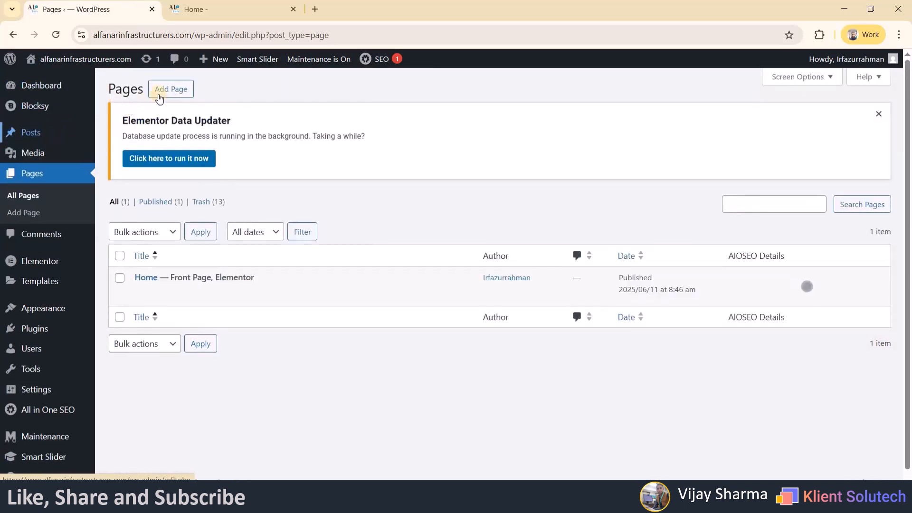
click(174, 90)
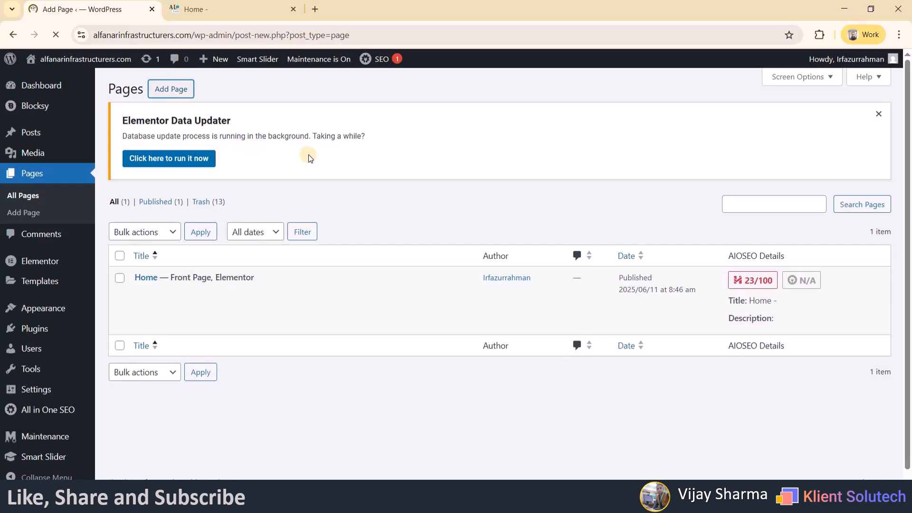
text(C)
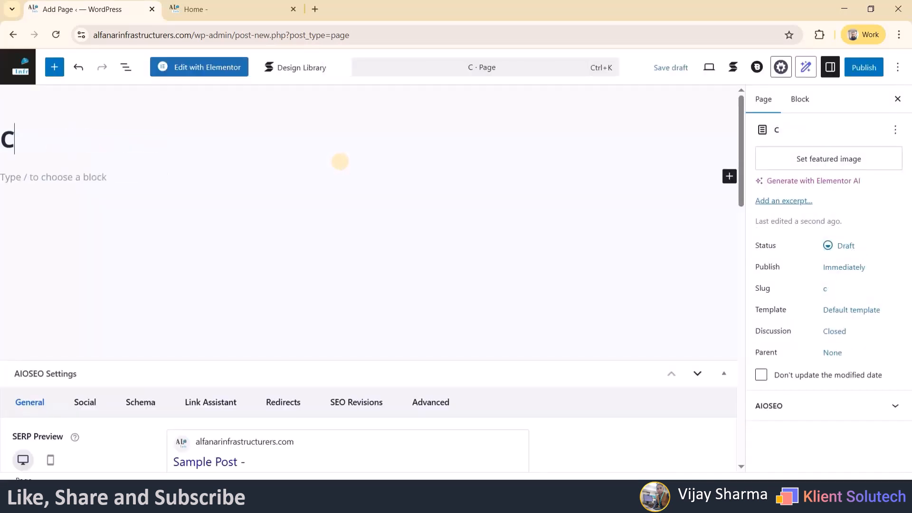
text(ontact)
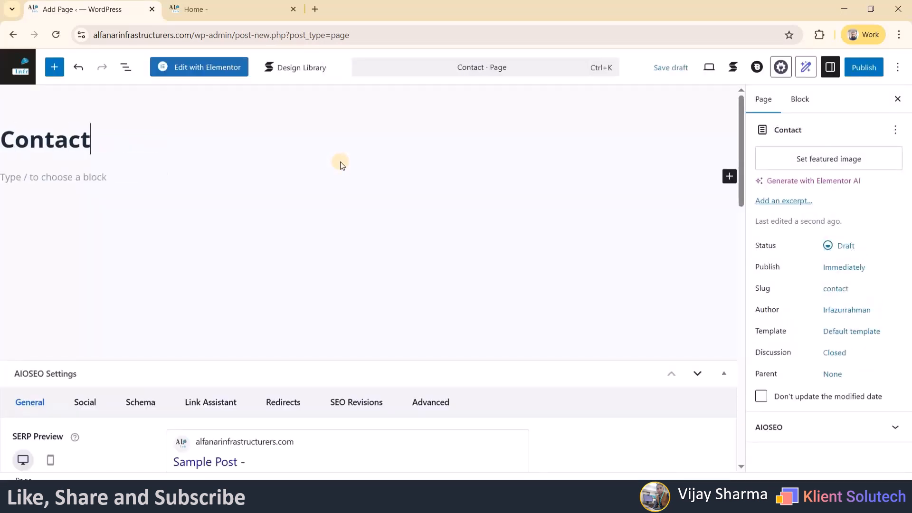
text( Us)
key(BackSpace)
text(Us)
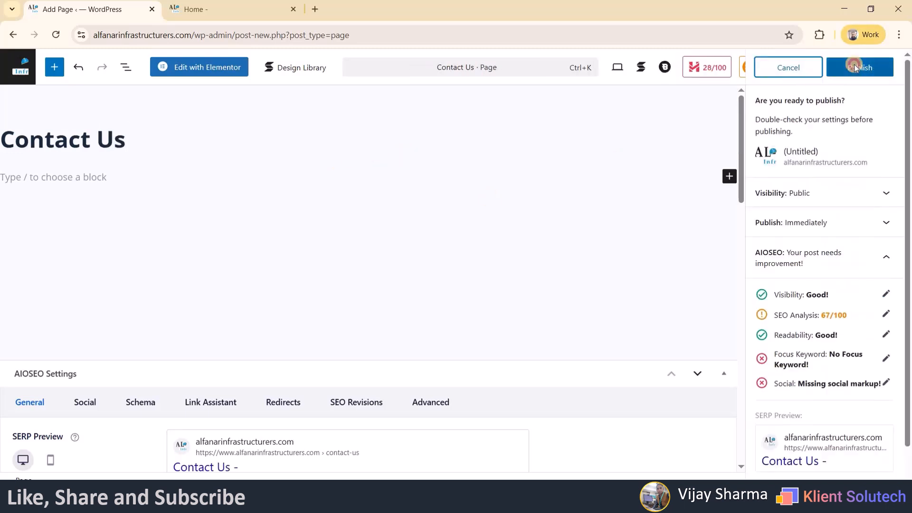
key(Return)
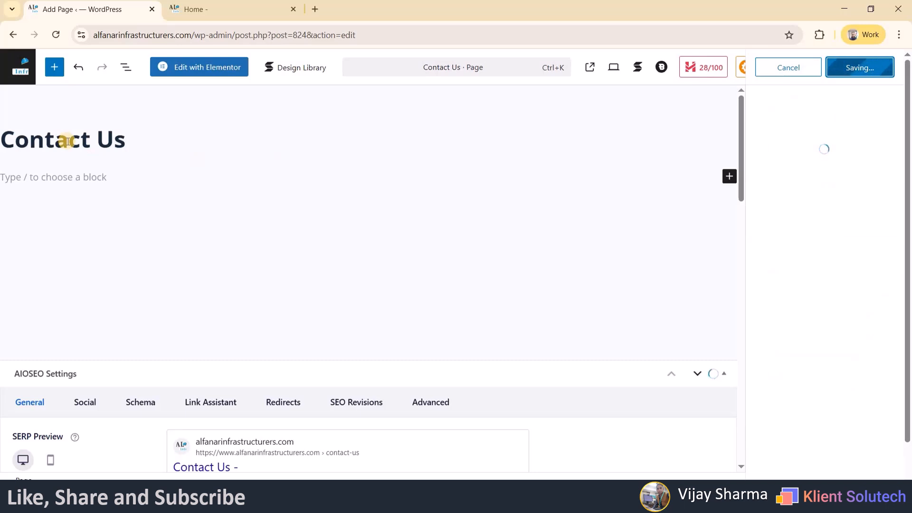
Paste the Contact Form 7 shortcode as plain text into the Contact Us page body and save the page.
click(76, 181)
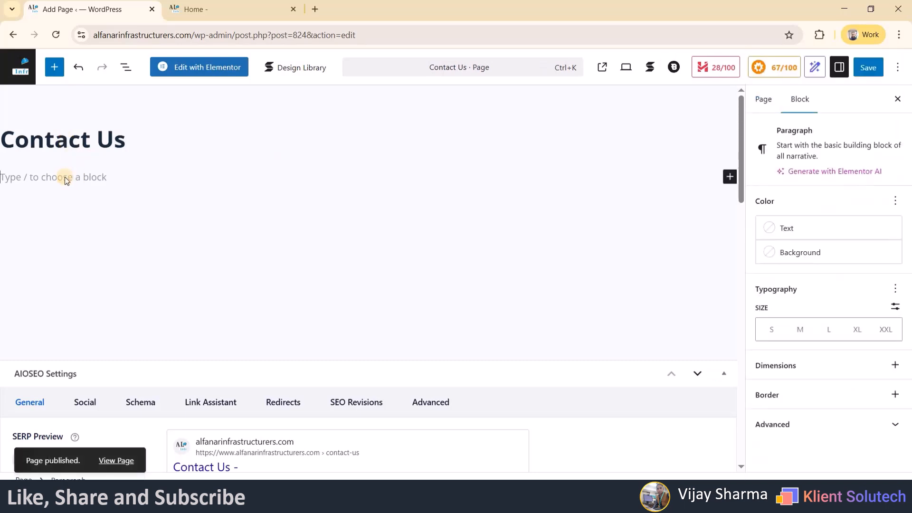
key(ctrl+v)
key(ctrl+z)
right_click(73, 182)
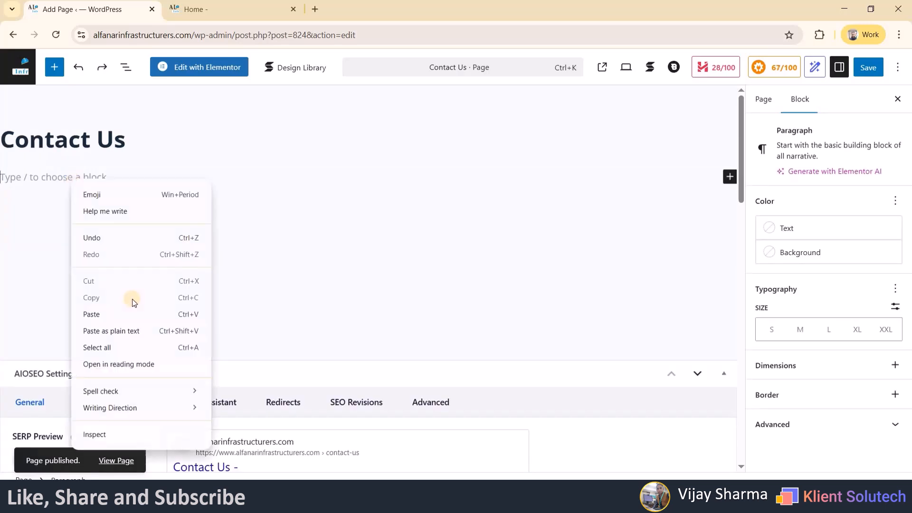
click(135, 328)
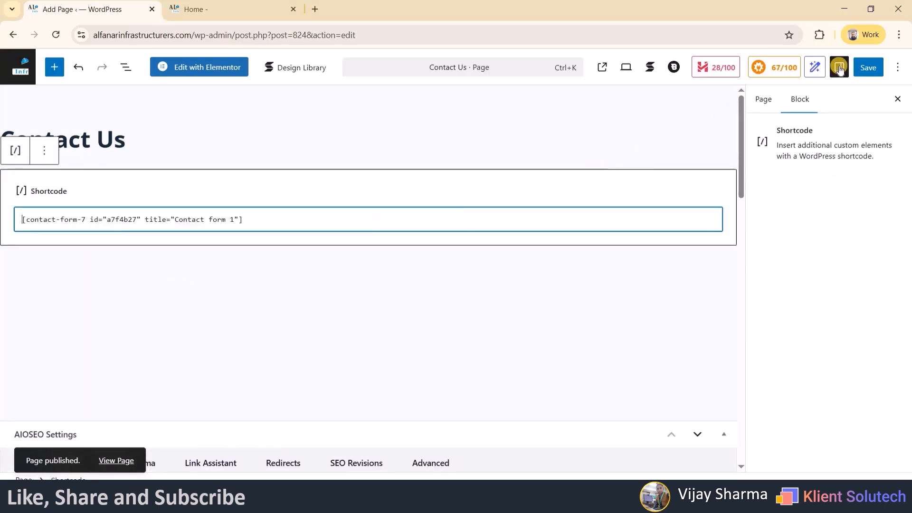
click(860, 71)
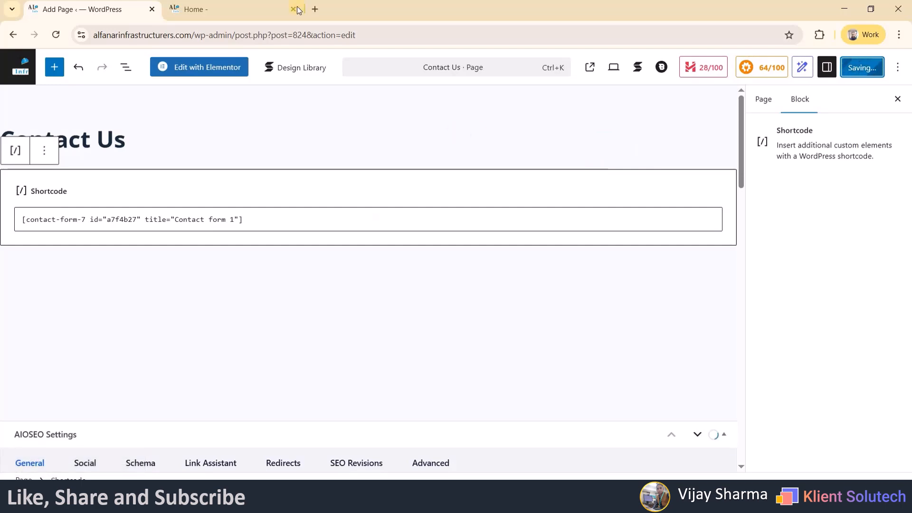
Open the published Contact Us page in a new tab and examine the form's fields and layout.
click(238, 12)
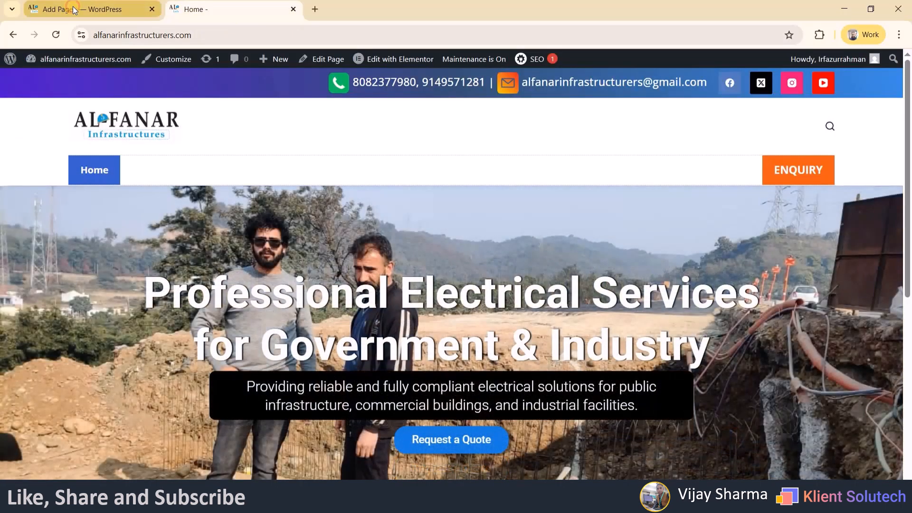
click(73, 6)
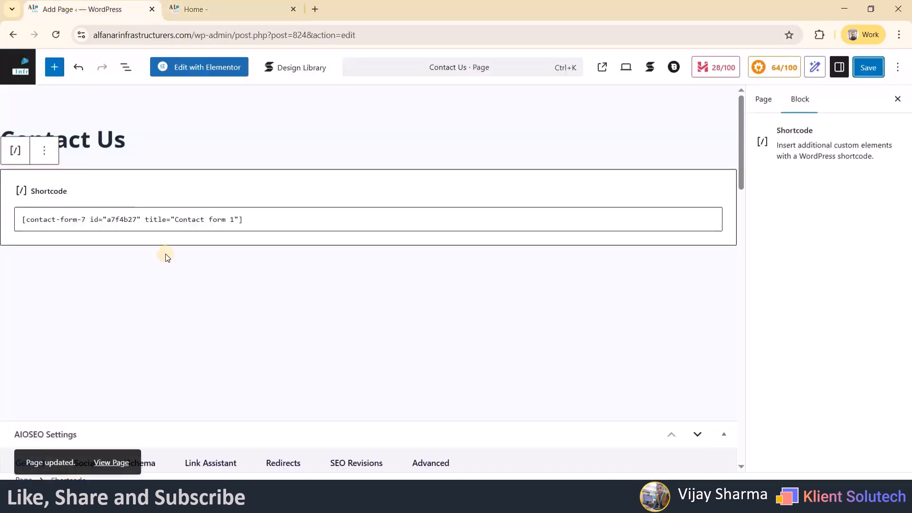
right_click(109, 461)
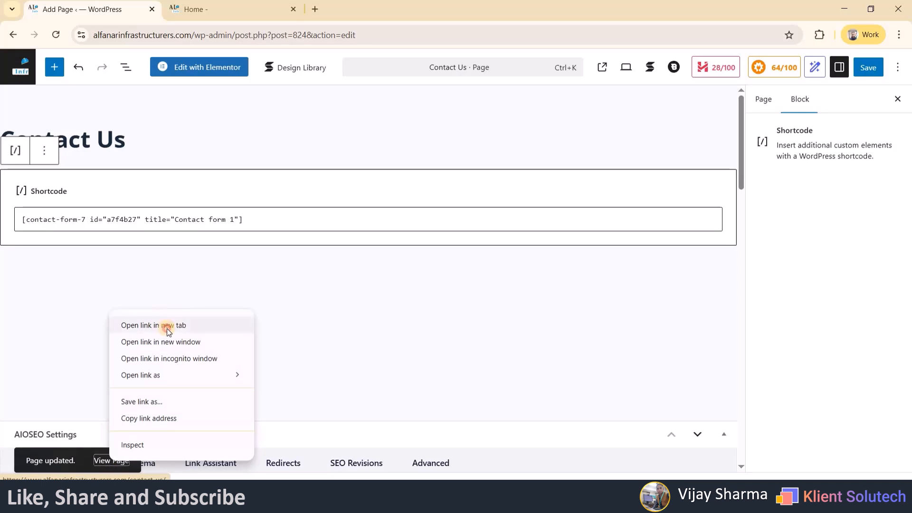
click(539, 172)
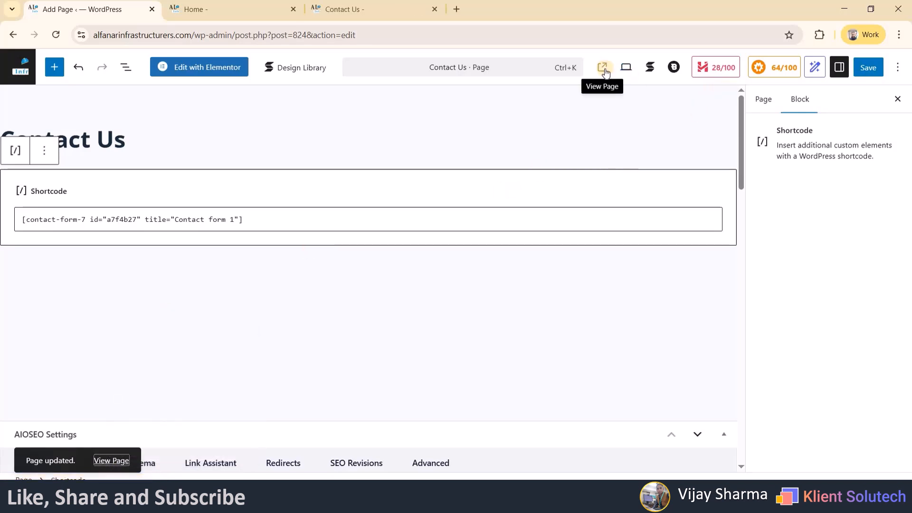
click(337, 9)
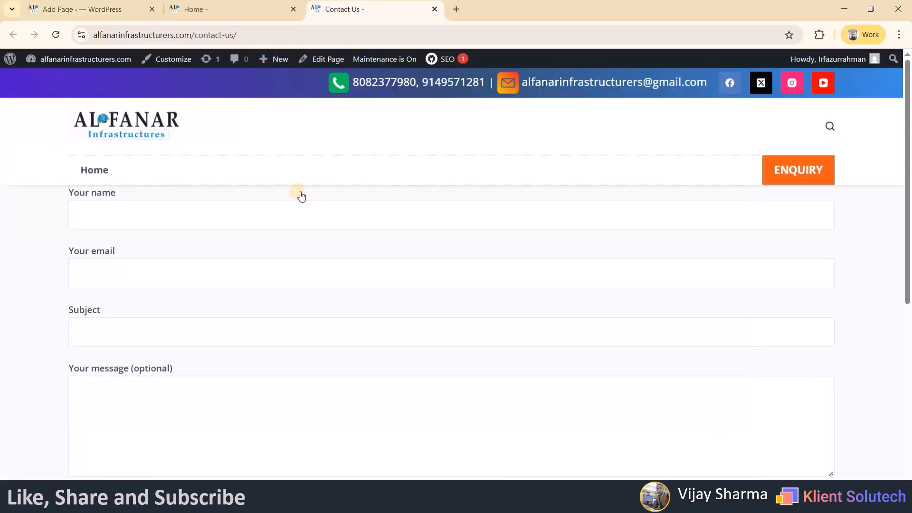
scroll(294, 222, down, 5)
scroll(291, 222, up, 5)
scroll(169, 290, down, 2)
click(167, 300)
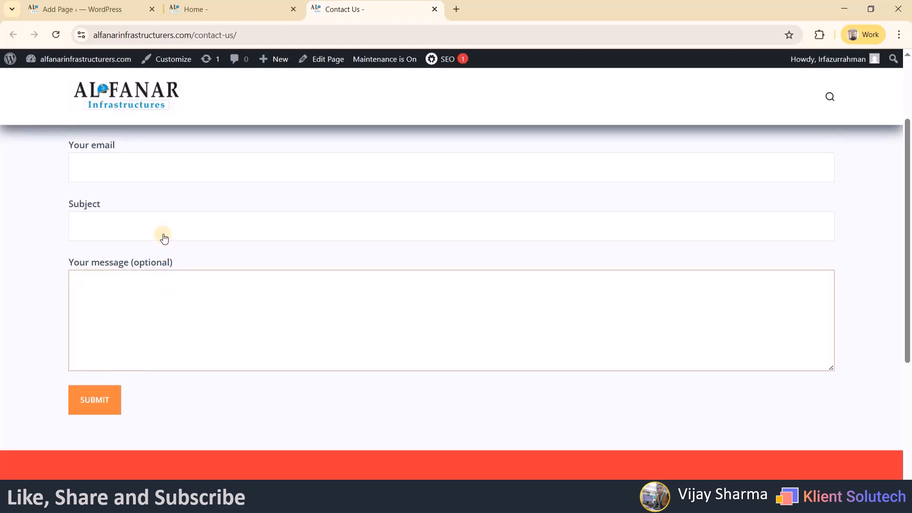
scroll(164, 238, up, 2)
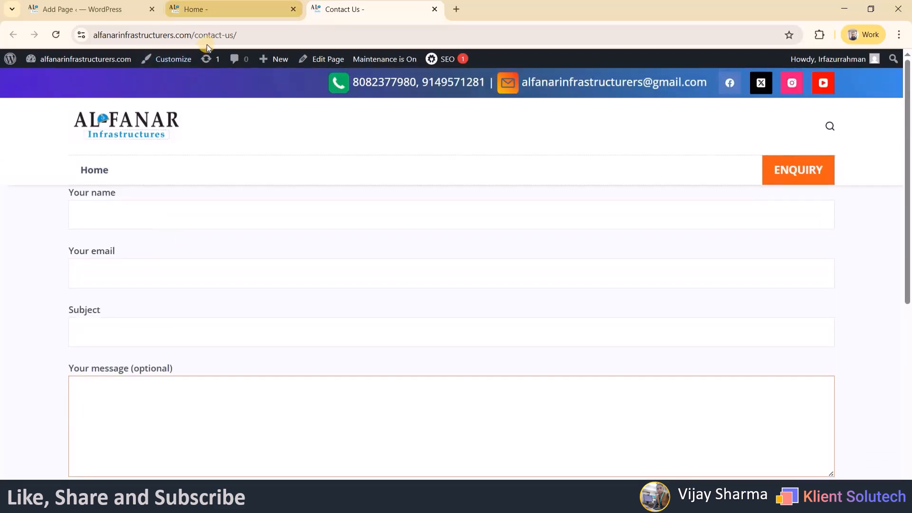
Return to the page editor and delete the shortcode block from the Contact Us page.
click(208, 15)
key(ctrl+shift+Tab)
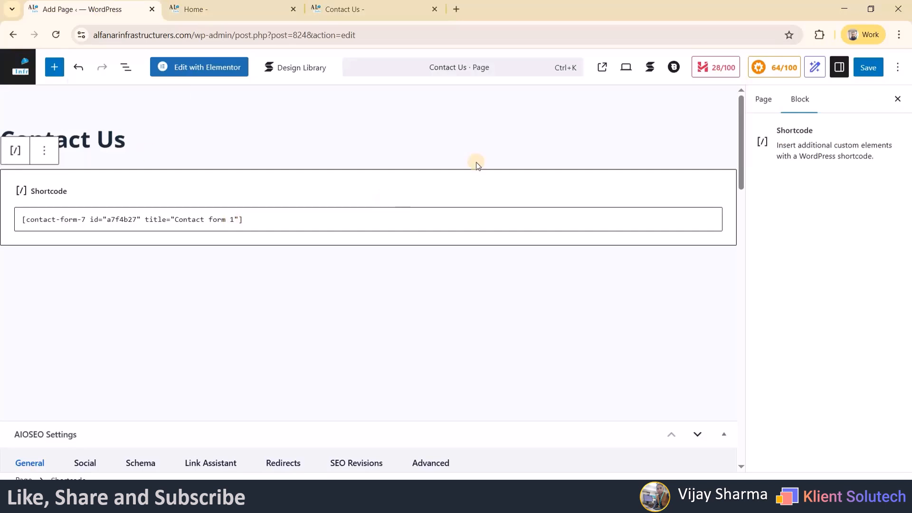
click(40, 155)
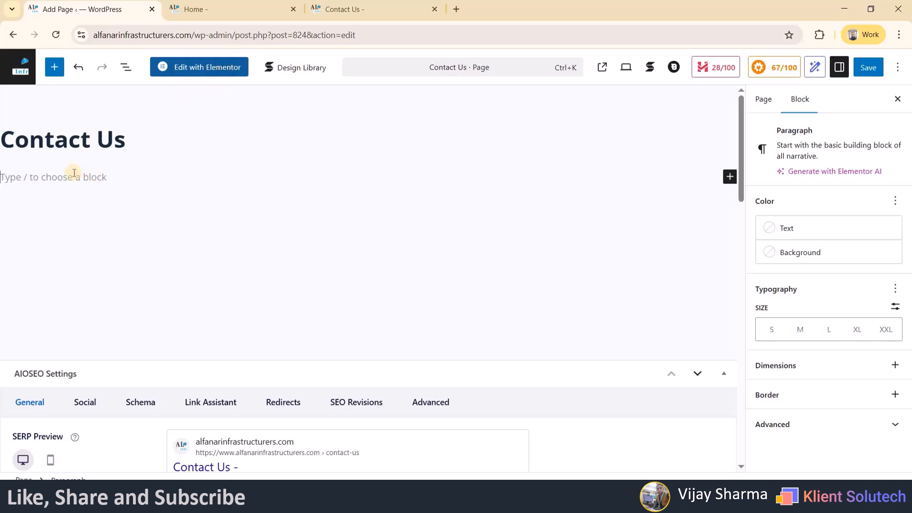
Switch the Contact Us page to the Elementor editor without saving, and add a Grid container to its empty content area.
click(214, 68)
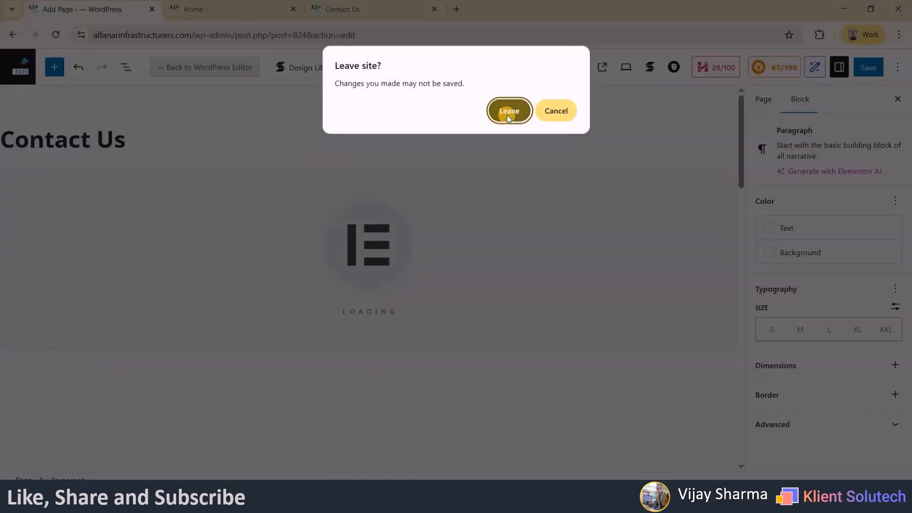
click(508, 111)
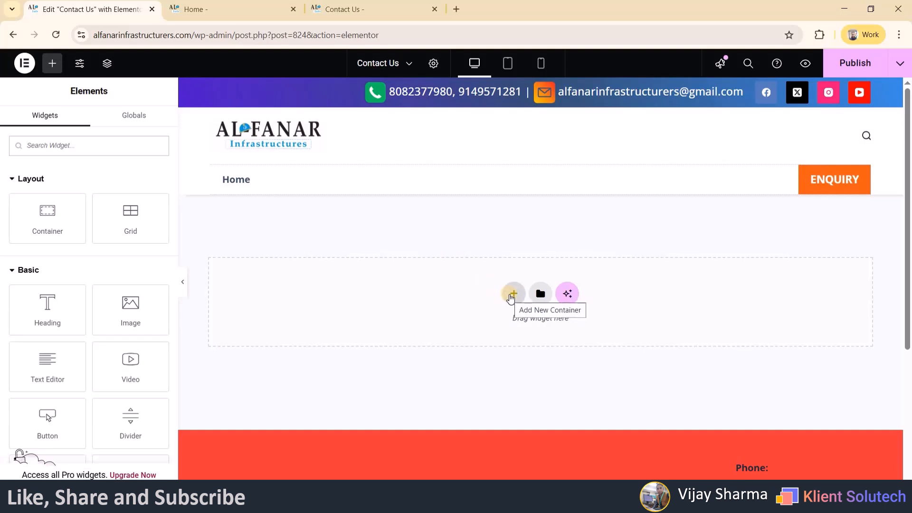
drag(133, 217, 501, 300)
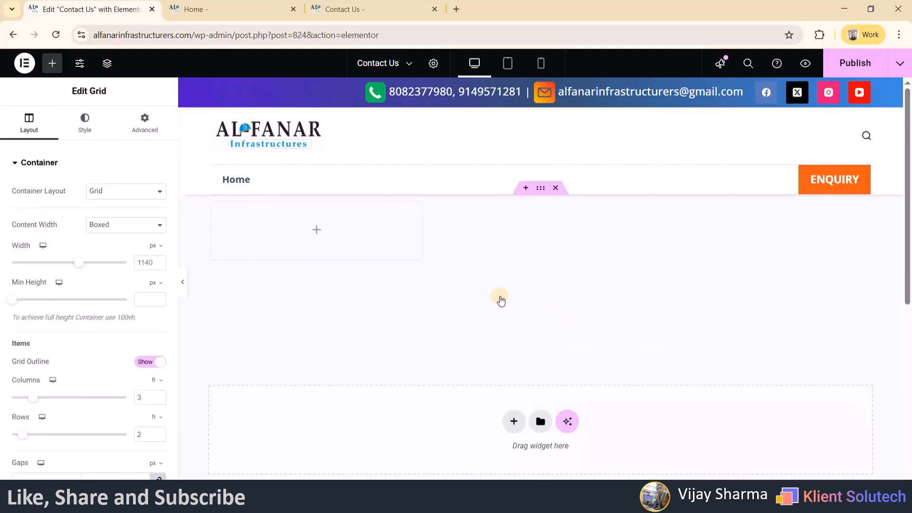